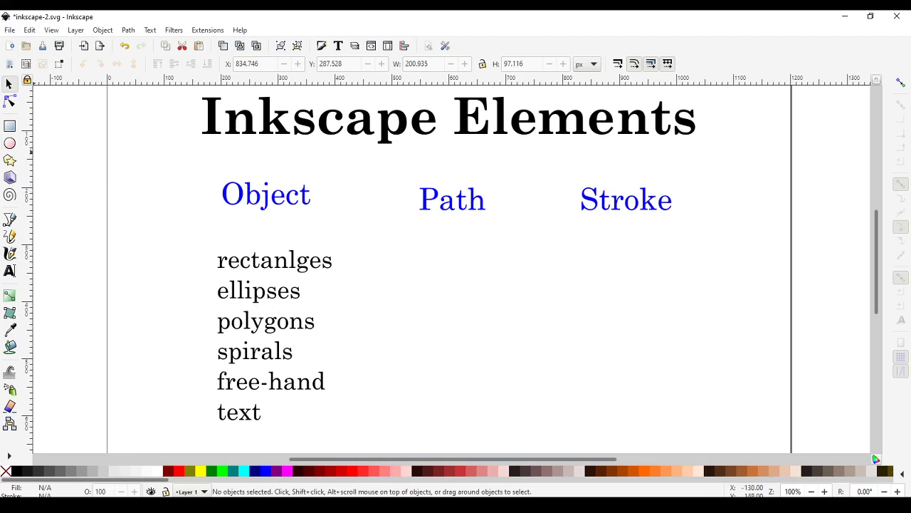
- Draw a grey circle with a thick red outline below the Path heading using the Ellipse tool
left_click(10, 145)
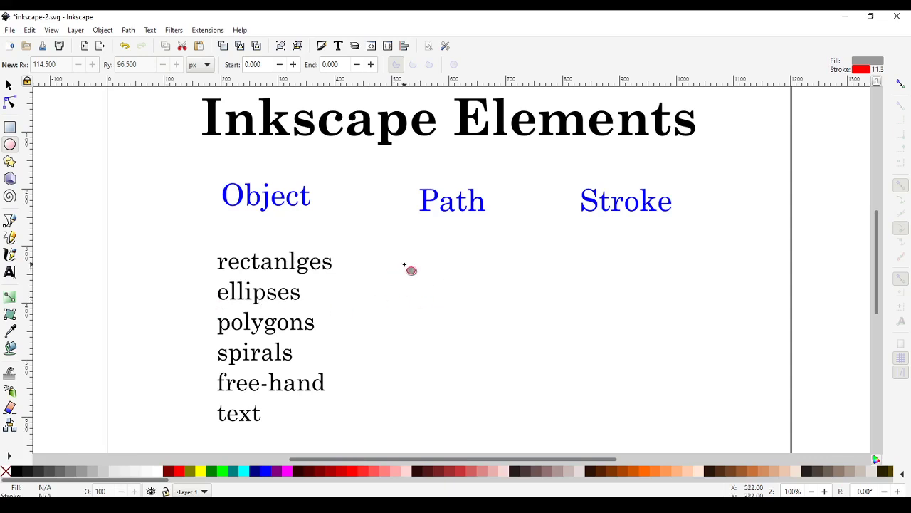
left_click_drag(405, 264, 534, 391)
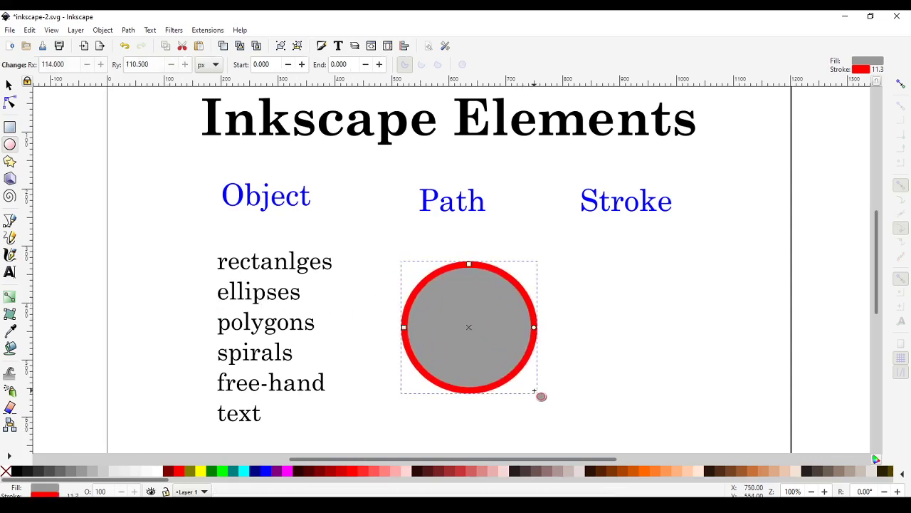
- Reselect the circle, zoom to it, and drag its top and left handles to radii of about 133 × 139 px
left_click(9, 86)
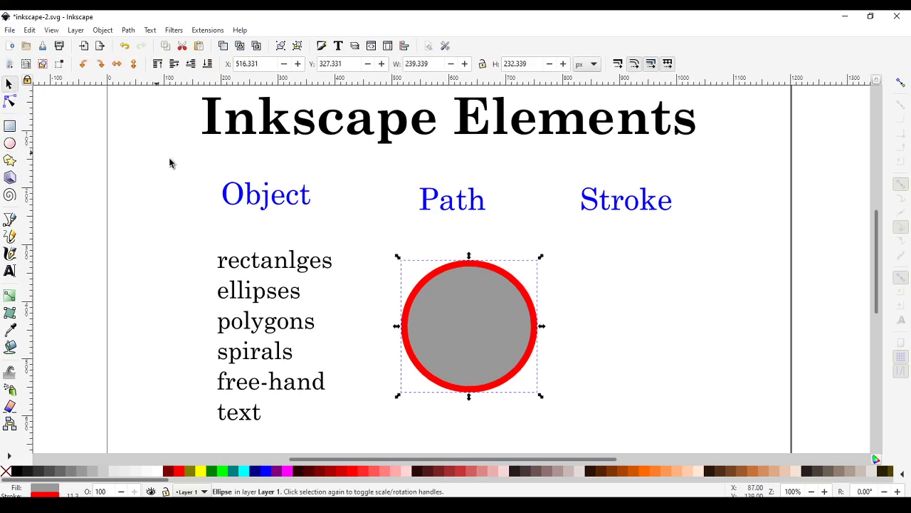
left_click(370, 270)
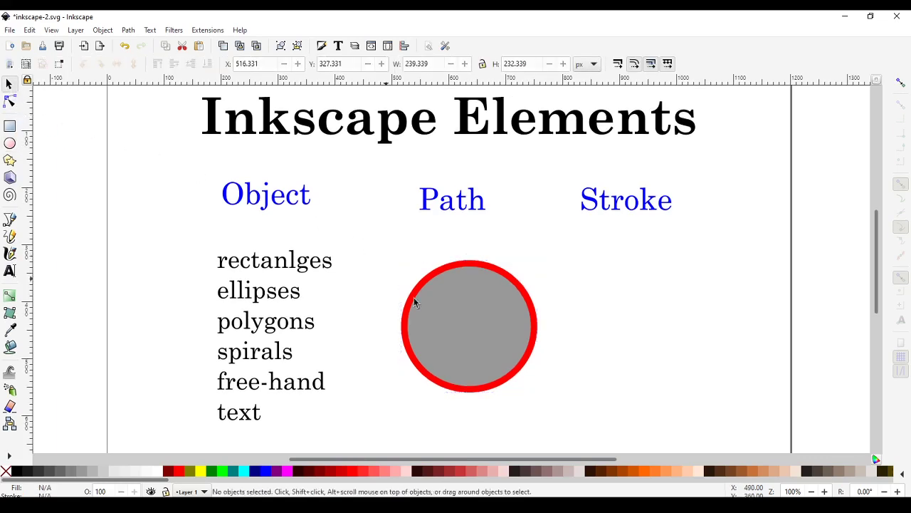
left_click(468, 339)
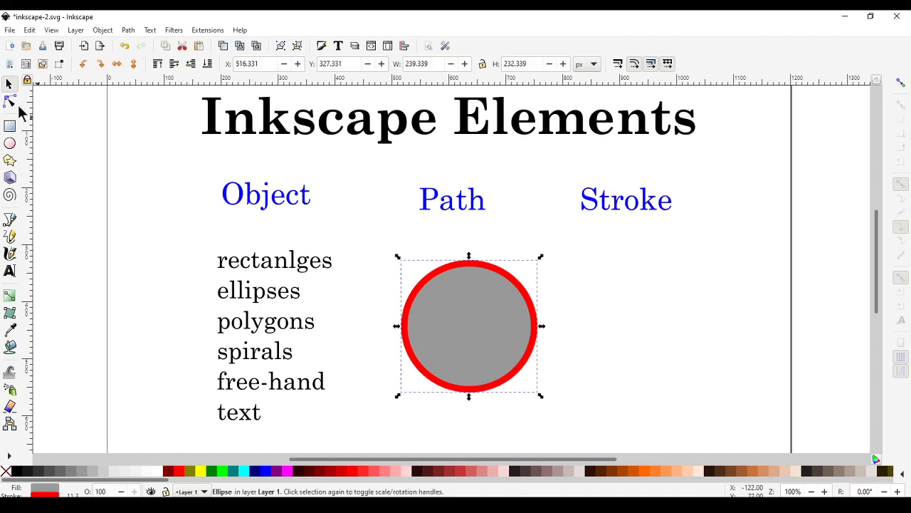
left_click(10, 144)
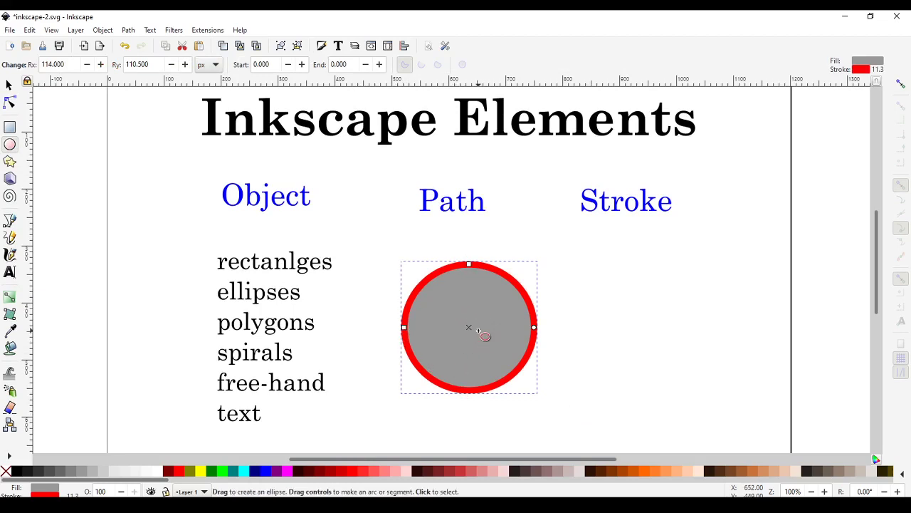
key("3")
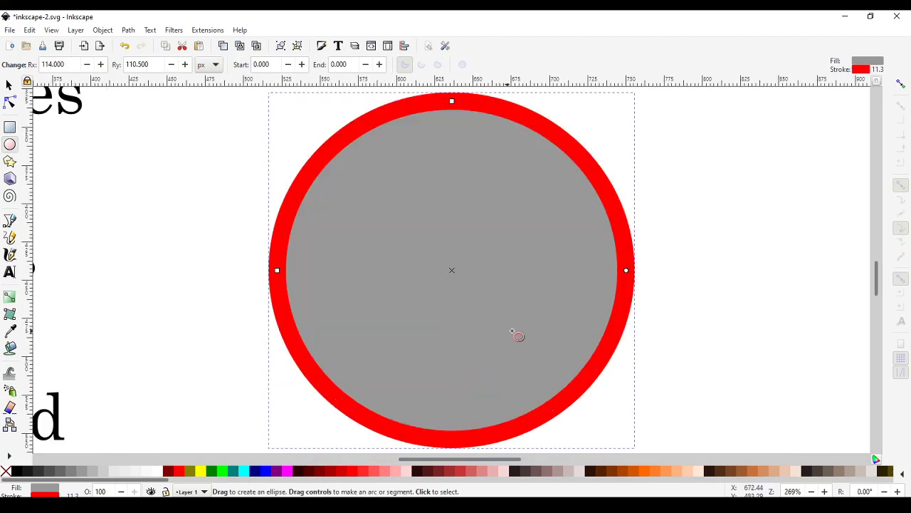
scroll(524, 322, "down", 1, "ctrl")
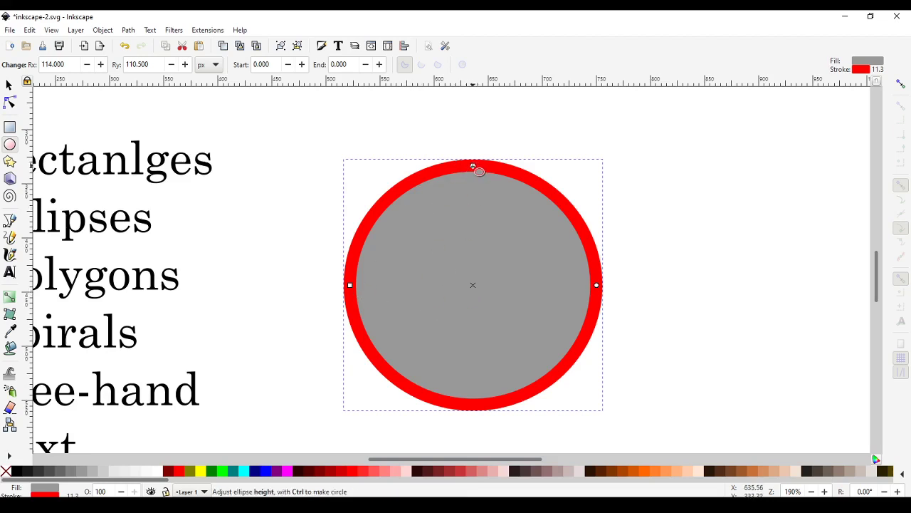
left_click_drag(473, 166, 463, 135)
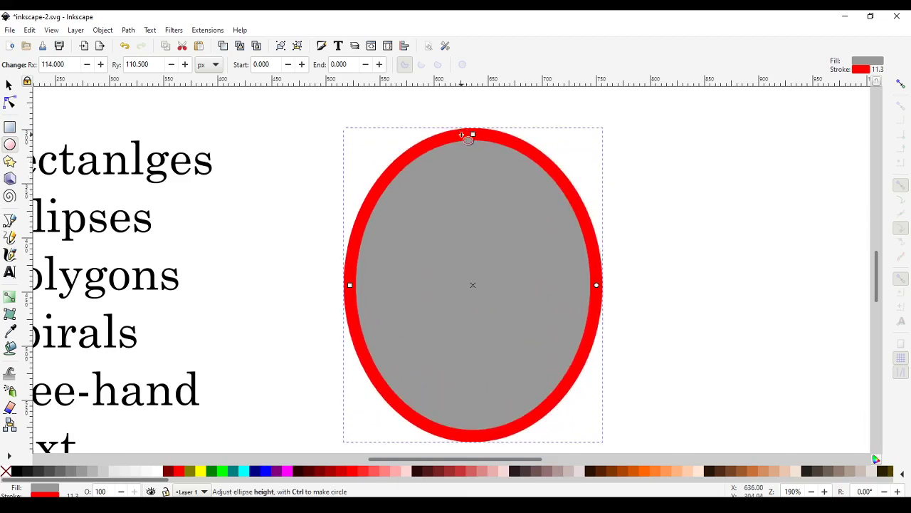
mouse_move(350, 287)
left_mouse_down()
mouse_move(384, 287)
mouse_move(318, 285)
mouse_move(385, 283)
mouse_move(294, 284)
mouse_move(335, 289)
left_mouse_up()
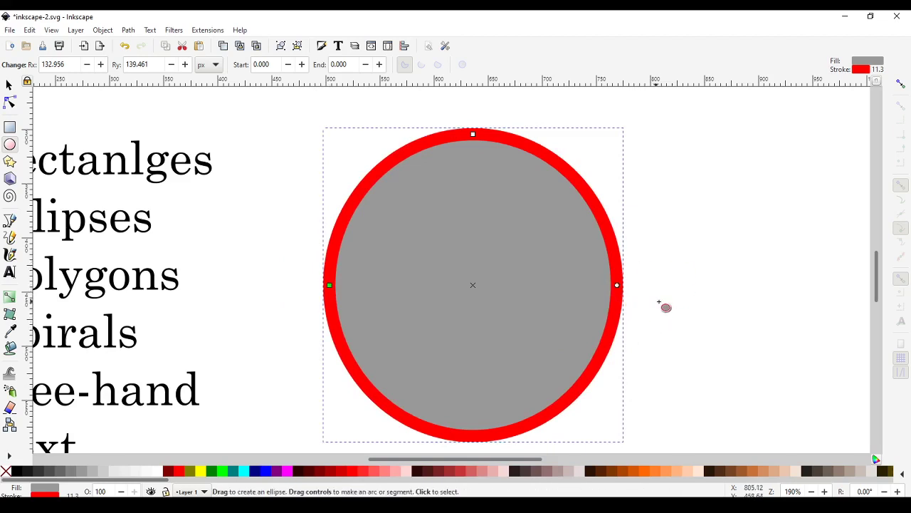
- Cut a right-side wedge to make a pie from 26.752° to 318.060°, widened to Rx 195.618 px
left_click_drag(618, 287, 580, 184)
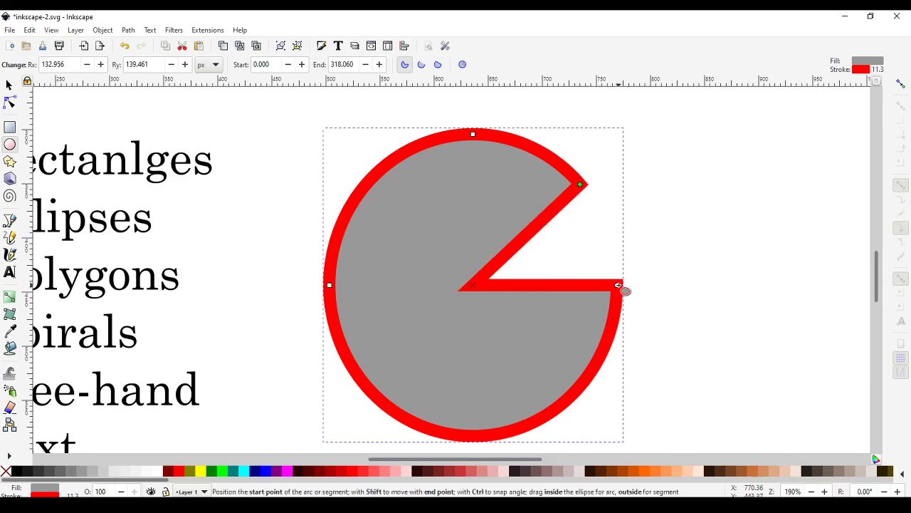
left_click_drag(618, 285, 601, 353)
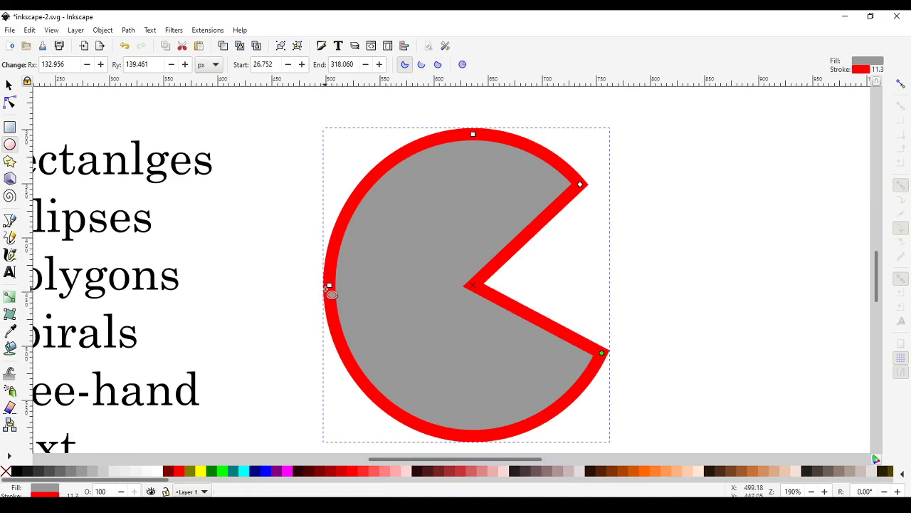
left_click_drag(329, 286, 262, 285)
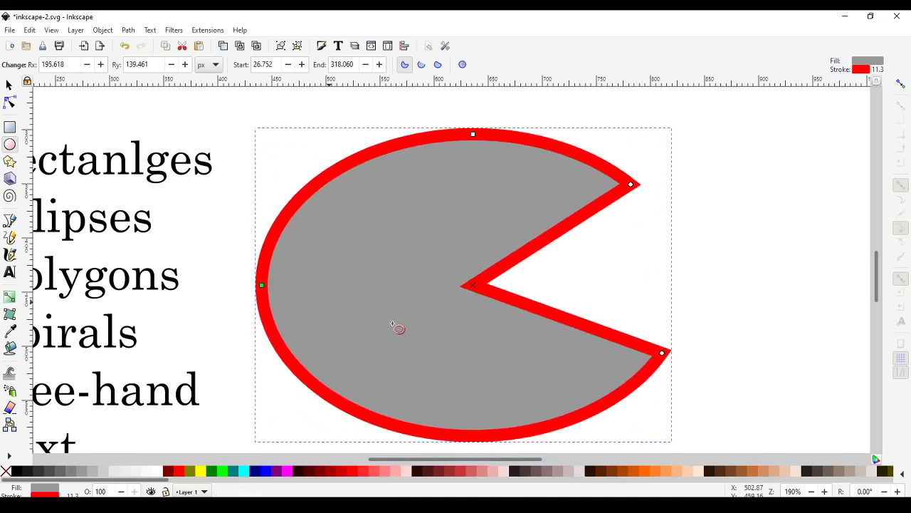
- Switch the pie to an open arc, then a chord, then back to a whole ellipse
left_click(421, 66)
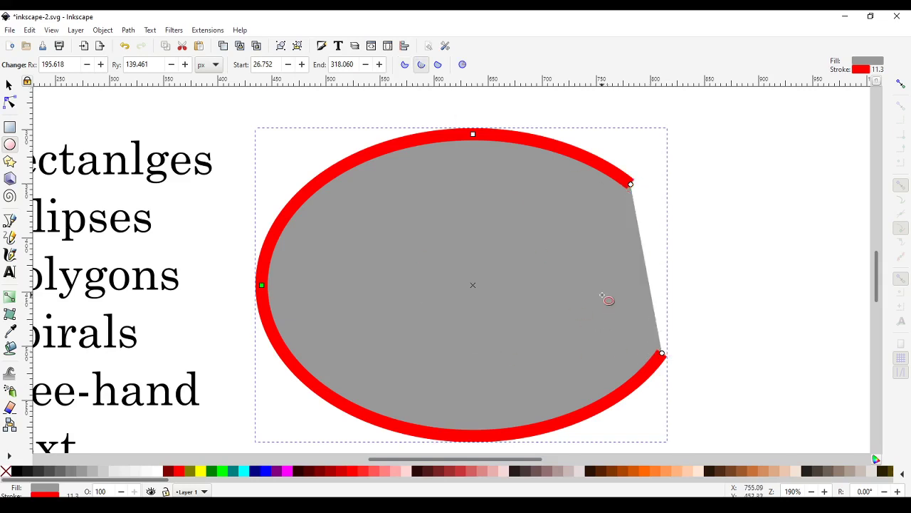
left_click(439, 65)
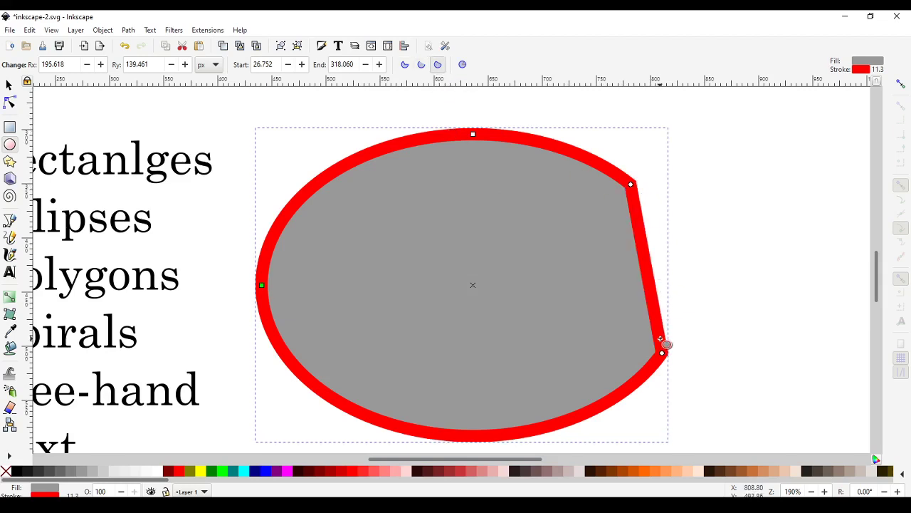
left_click(462, 66)
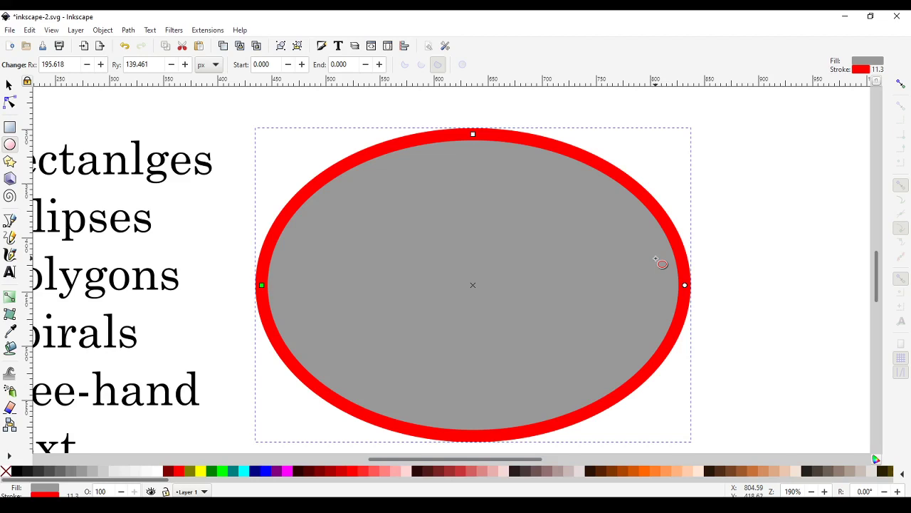
- Zoom to 100% and scroll up until the Inkscape Elements title is visible
key("1")
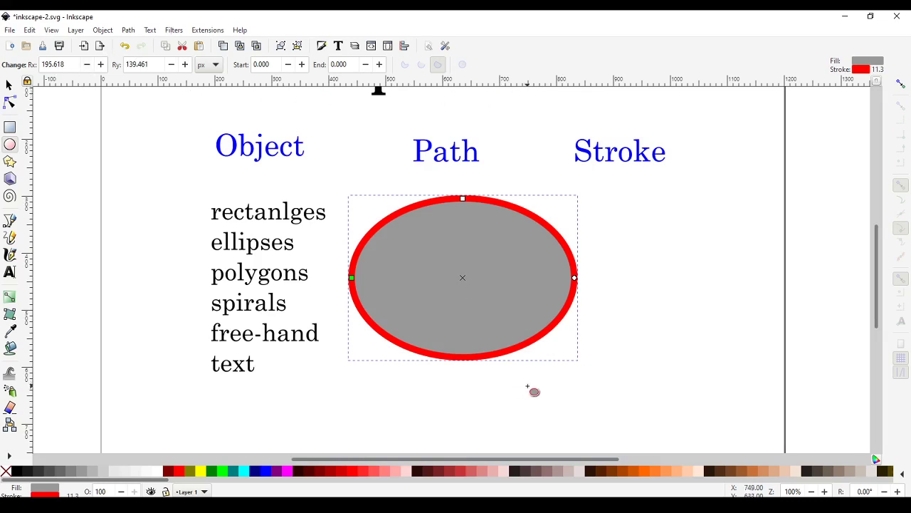
scroll(532, 388, "up", 2)
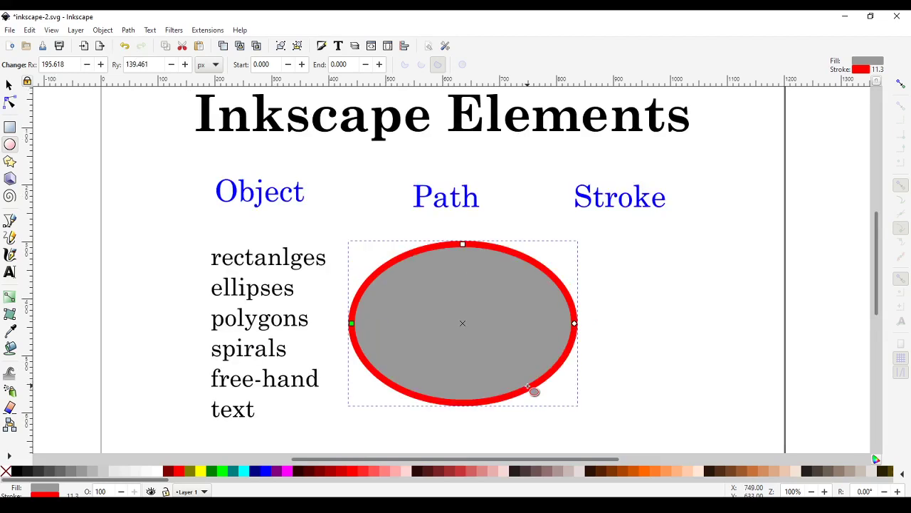
- Nudge the ellipse right and convert it with Path > Object to Path into a four-node path
left_click(10, 84)
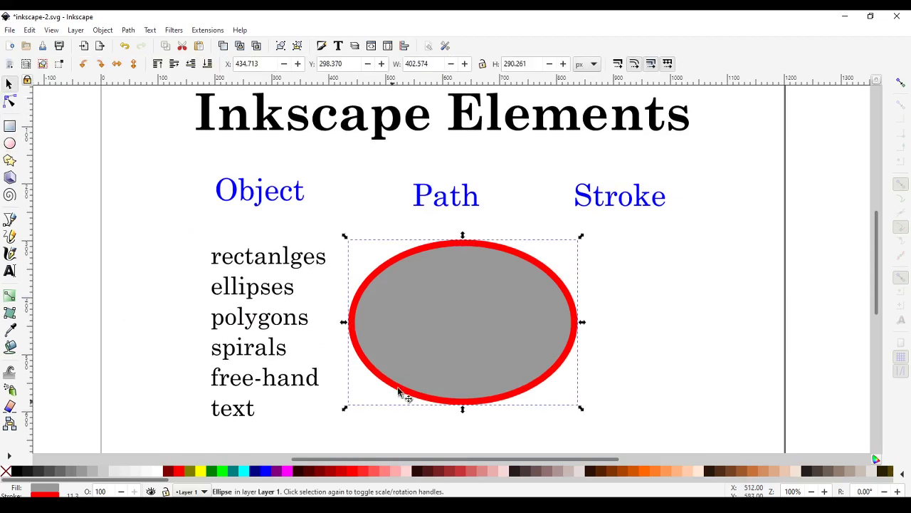
left_click_drag(456, 334, 488, 334)
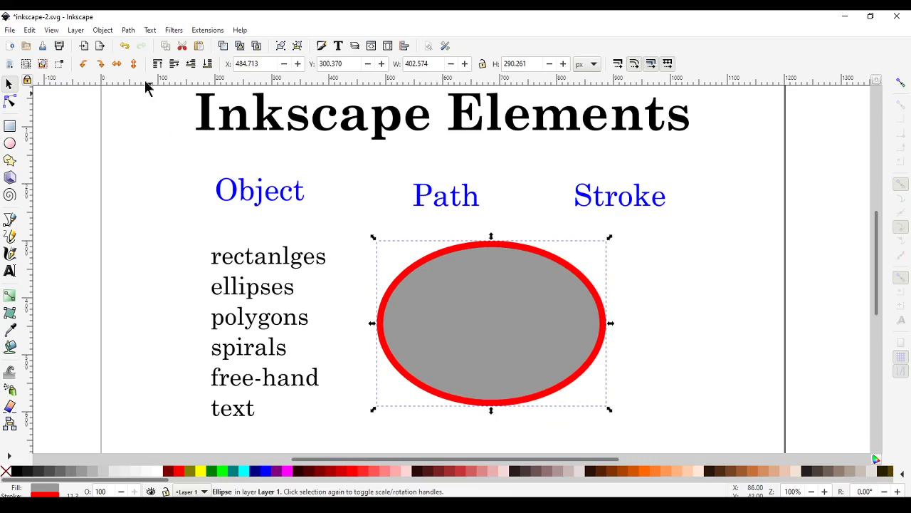
left_click(129, 30)
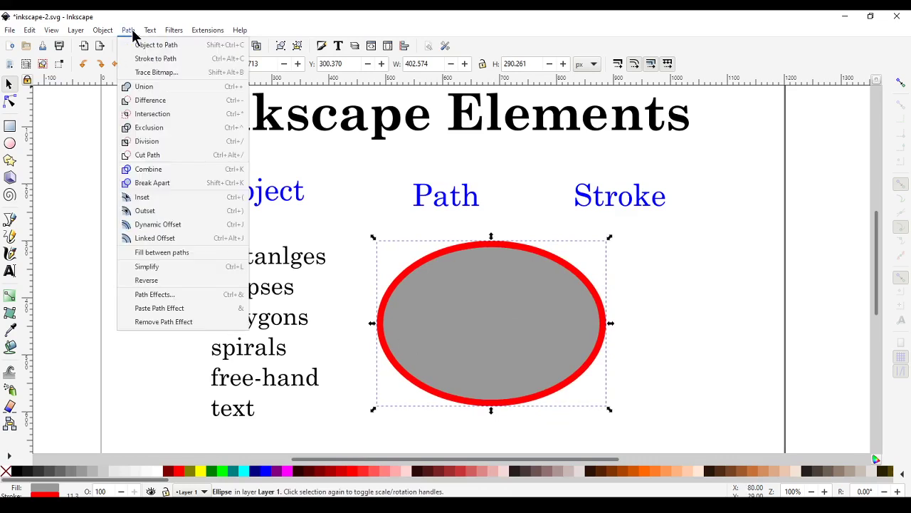
left_click(187, 46)
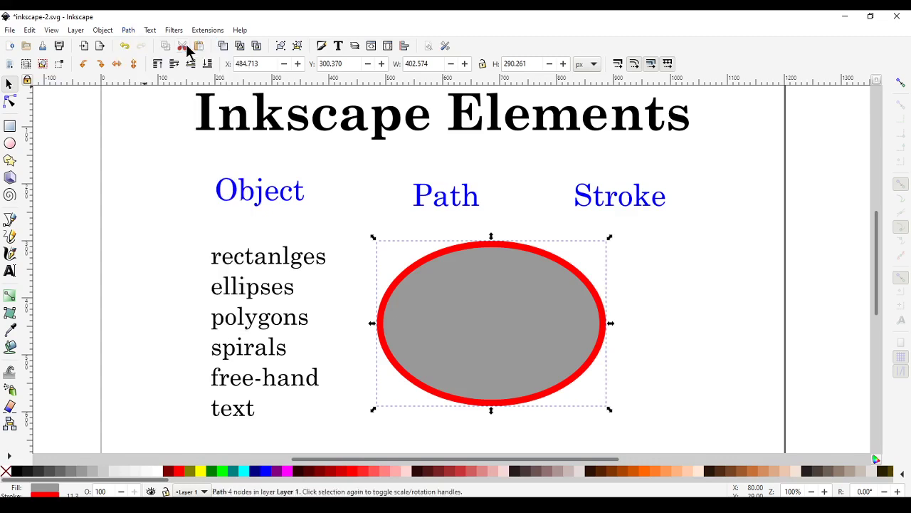
- Drag the path's top, bottom and left nodes to bend the ellipse into a lopsided bean shape
left_click(10, 102)
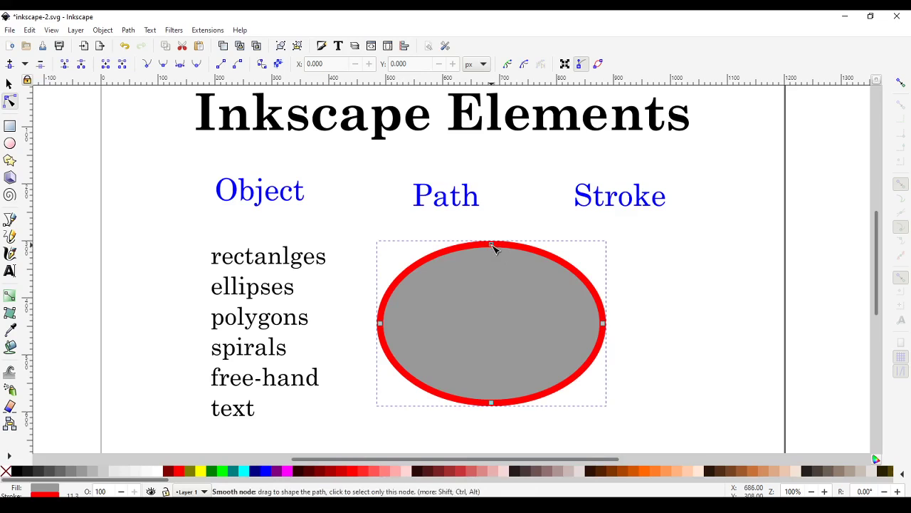
mouse_move(494, 246)
left_mouse_down()
mouse_move(494, 325)
mouse_move(508, 260)
mouse_move(458, 247)
mouse_move(488, 299)
mouse_move(475, 236)
mouse_move(496, 264)
mouse_move(514, 224)
mouse_move(431, 237)
mouse_move(448, 301)
mouse_move(503, 252)
mouse_move(509, 337)
mouse_move(472, 230)
mouse_move(491, 302)
mouse_move(448, 311)
mouse_move(411, 244)
mouse_move(490, 237)
mouse_move(478, 239)
left_mouse_up()
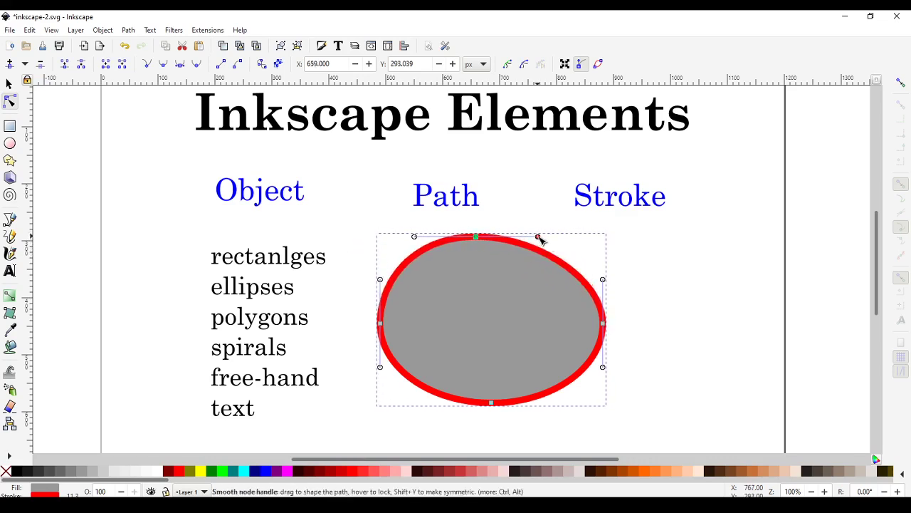
mouse_move(539, 240)
left_mouse_down()
mouse_move(520, 192)
mouse_move(502, 185)
mouse_move(487, 210)
mouse_move(539, 213)
mouse_move(533, 246)
mouse_move(553, 245)
left_mouse_up()
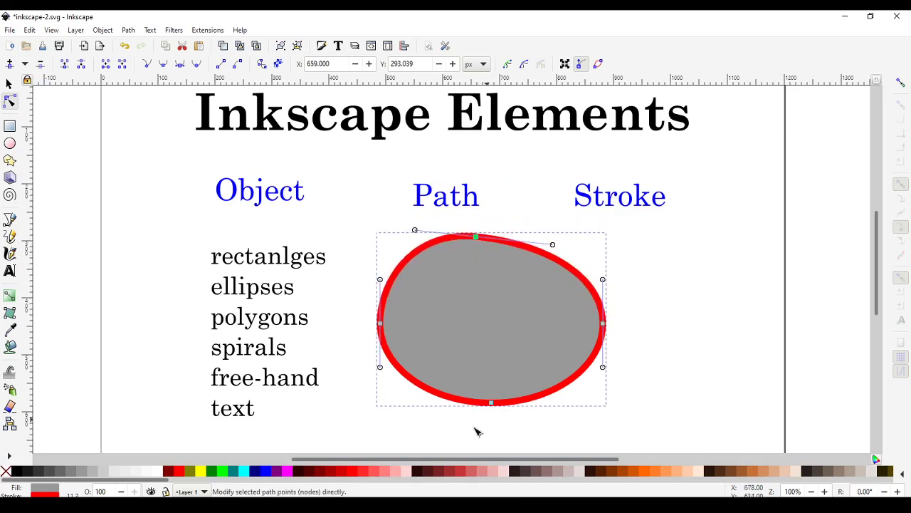
left_click_drag(493, 404, 491, 330)
left_click_drag(381, 325, 357, 314)
left_click_drag(487, 331, 475, 296)
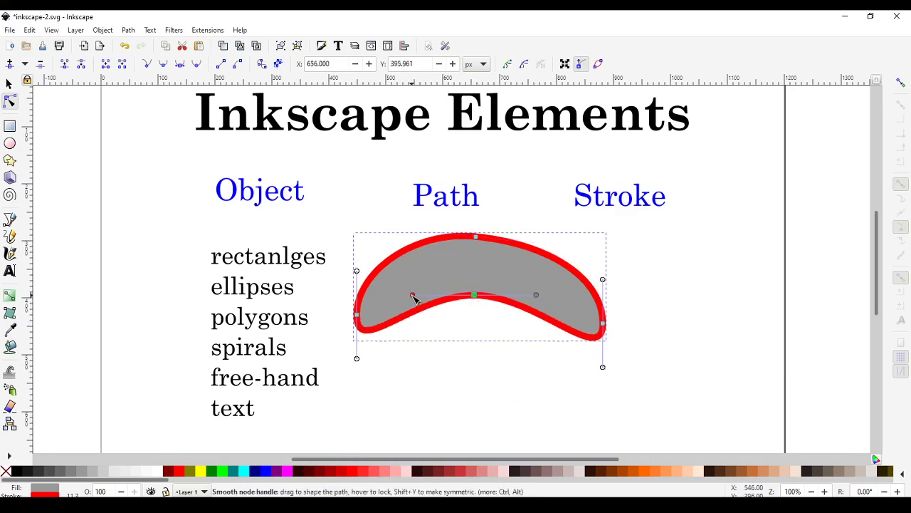
- Make the bottom node a cusp and pull its handles down to form a pointed notch
left_click(145, 65)
left_click_drag(412, 295, 427, 346)
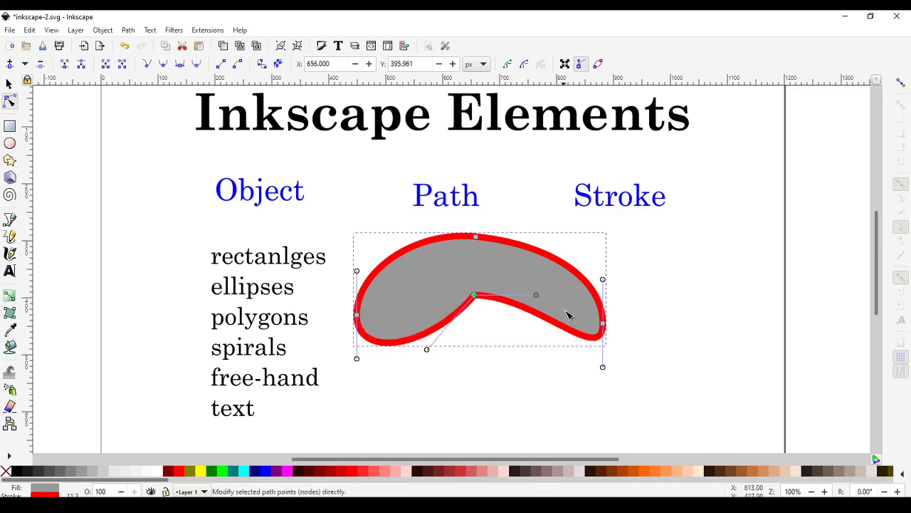
left_click_drag(537, 296, 514, 356)
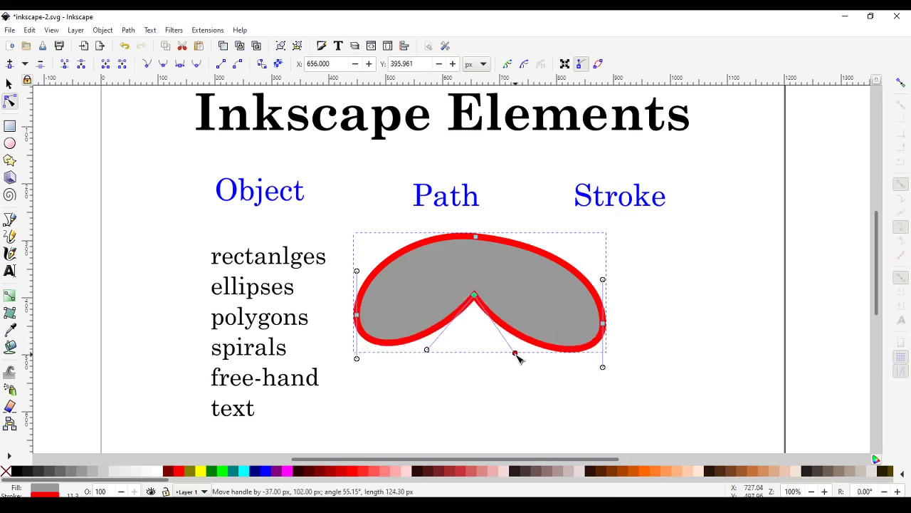
left_click(10, 84)
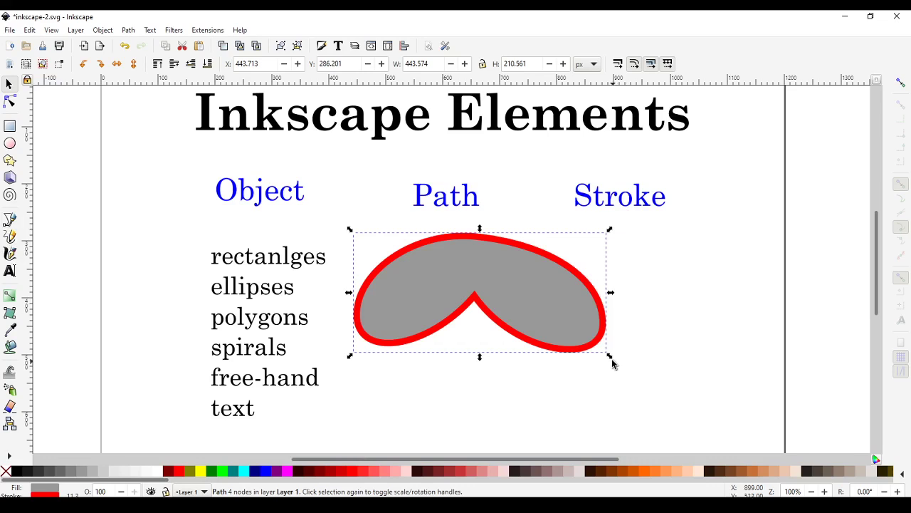
- Drag the right scale handle left to narrow the path to 224.565 × 210.434 px
left_click_drag(611, 292, 486, 298)
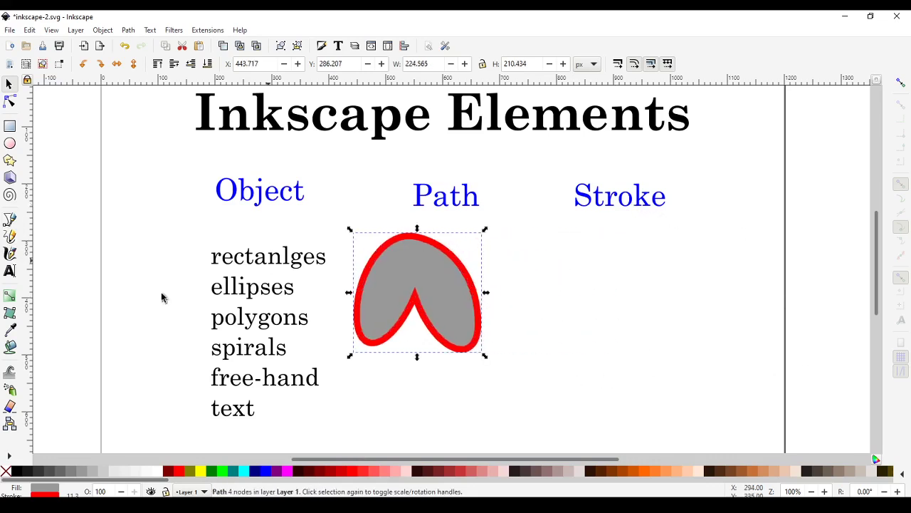
- Draw a straight diagonal line from below the Stroke heading up to the right with the Bezier tool
left_click(10, 226)
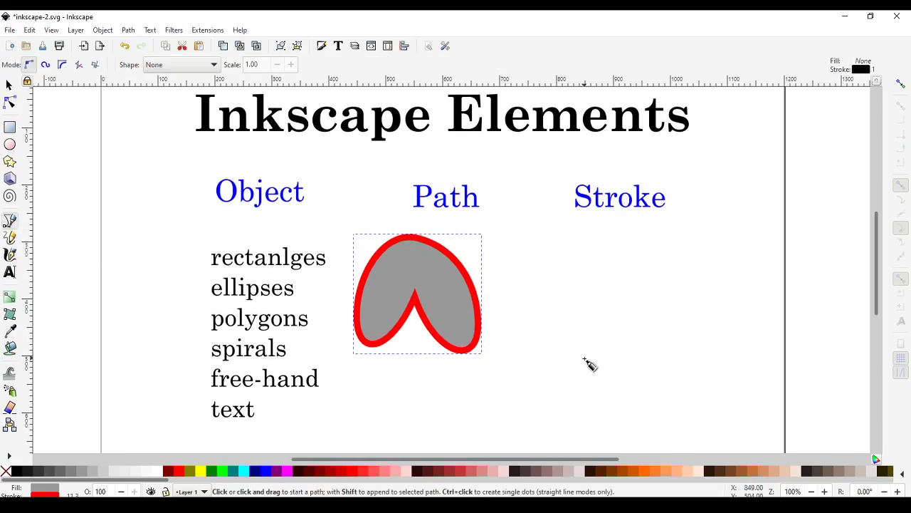
left_click(543, 322)
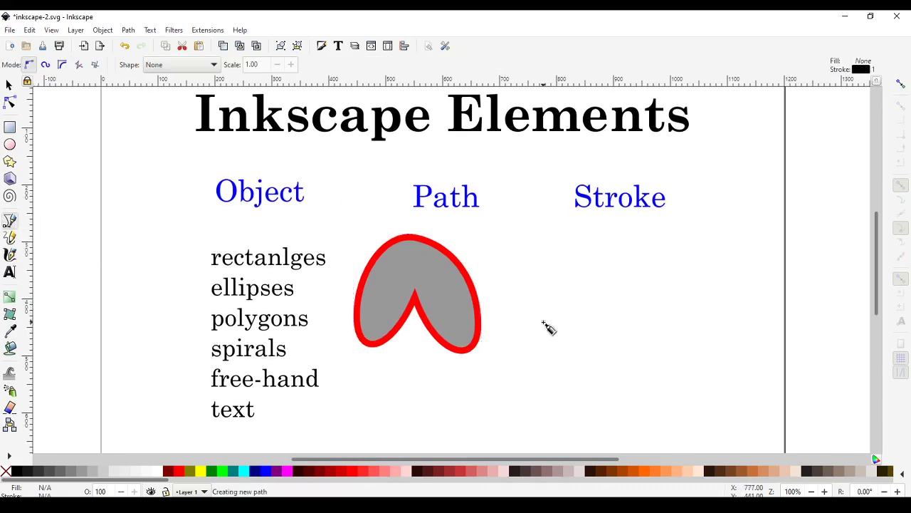
key("Escape")
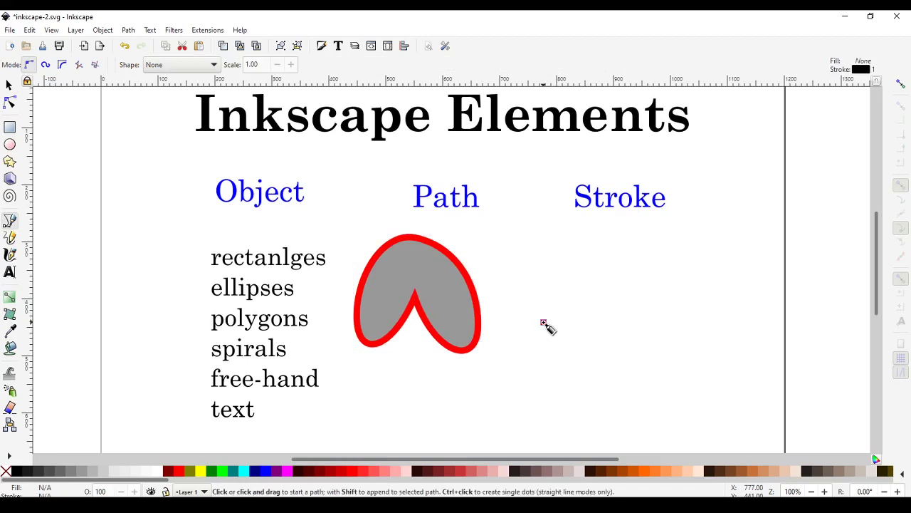
left_click(543, 323)
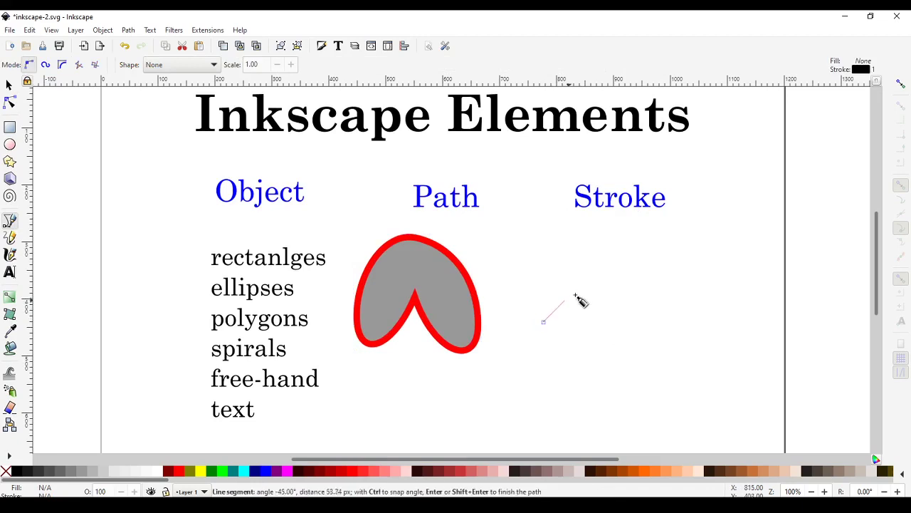
double_click(690, 247)
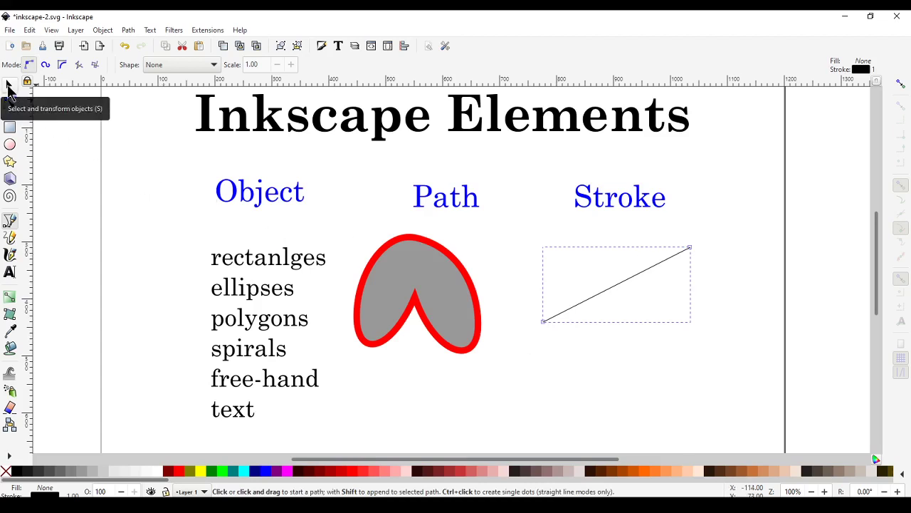
- Open the Fill and Stroke dialog for the diagonal line and move it to the right side
left_click(9, 86)
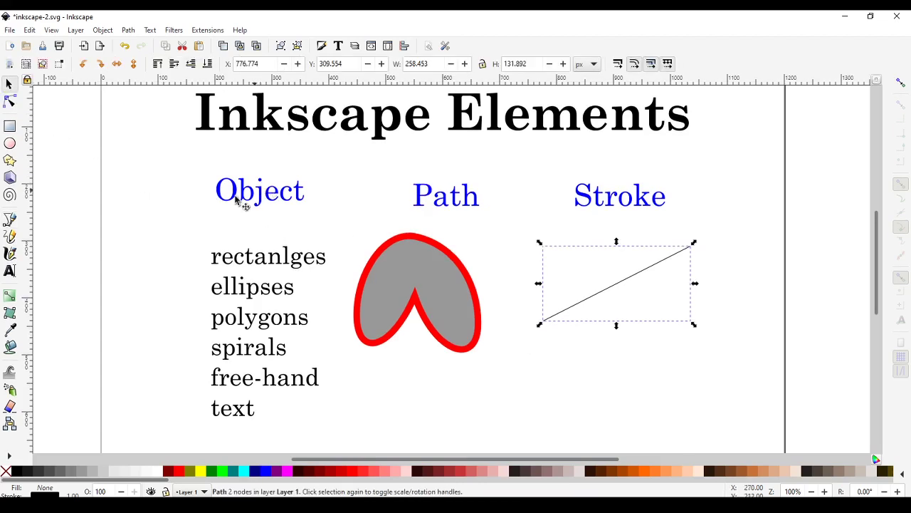
left_click(103, 30)
left_click(116, 60)
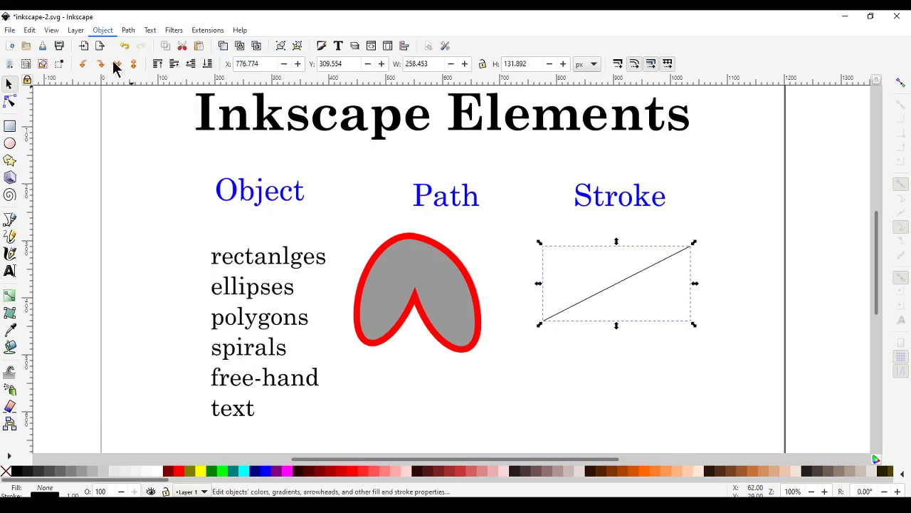
left_click_drag(339, 462, 358, 462)
mouse_move(429, 105)
left_mouse_down()
mouse_move(715, 115)
mouse_move(814, 97)
mouse_move(791, 112)
left_mouse_up()
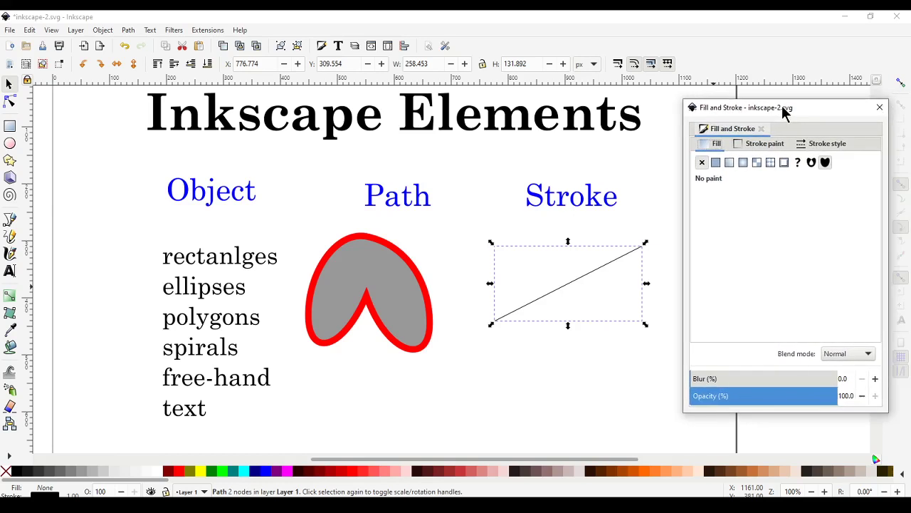
- Set the diagonal line's stroke width to 20 px, then increase it to 30 px
left_click(827, 144)
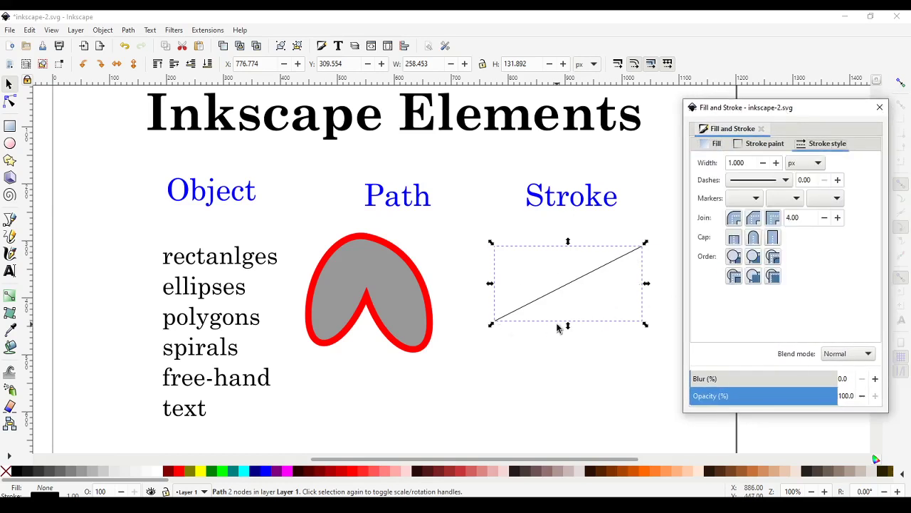
triple_click(748, 163)
type("2")
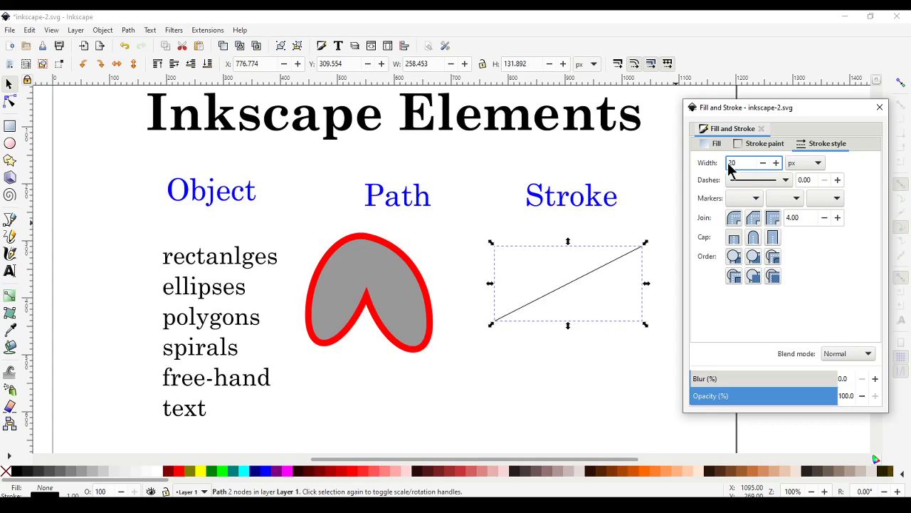
type("0")
key("Return")
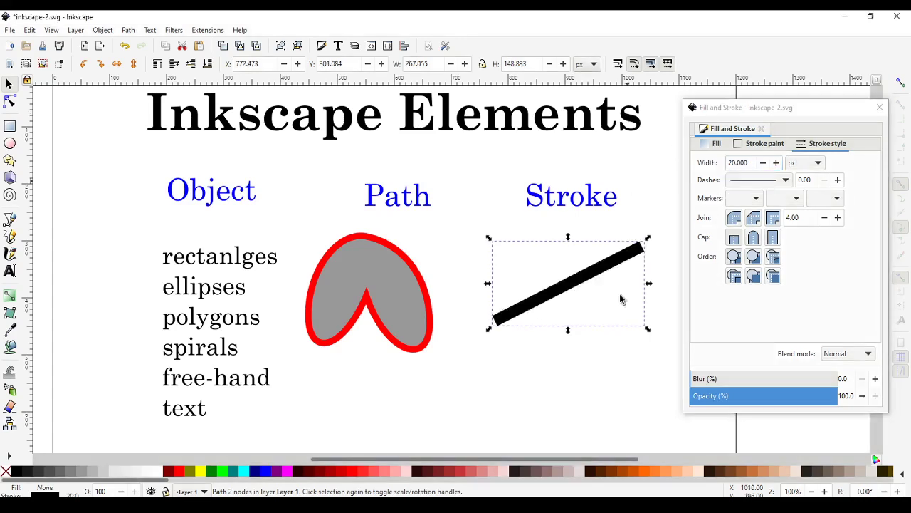
triple_click(748, 165)
type("30")
key("Return")
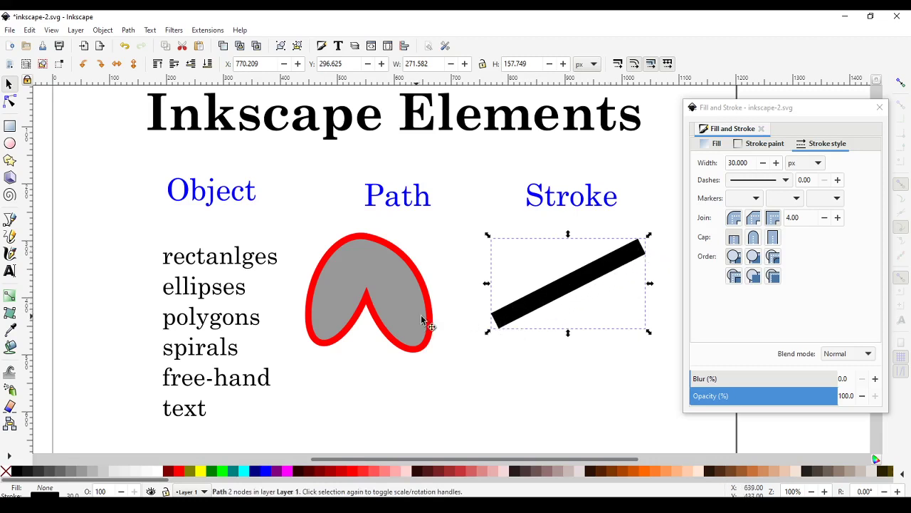
- Drag the kidney path about 34 px right under Path, then select the thick line
left_click_drag(414, 303, 421, 302)
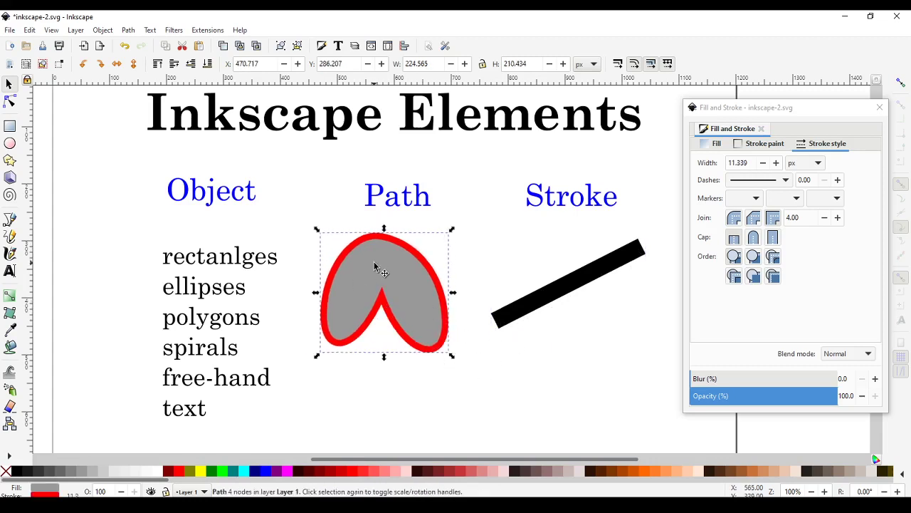
left_click(578, 286)
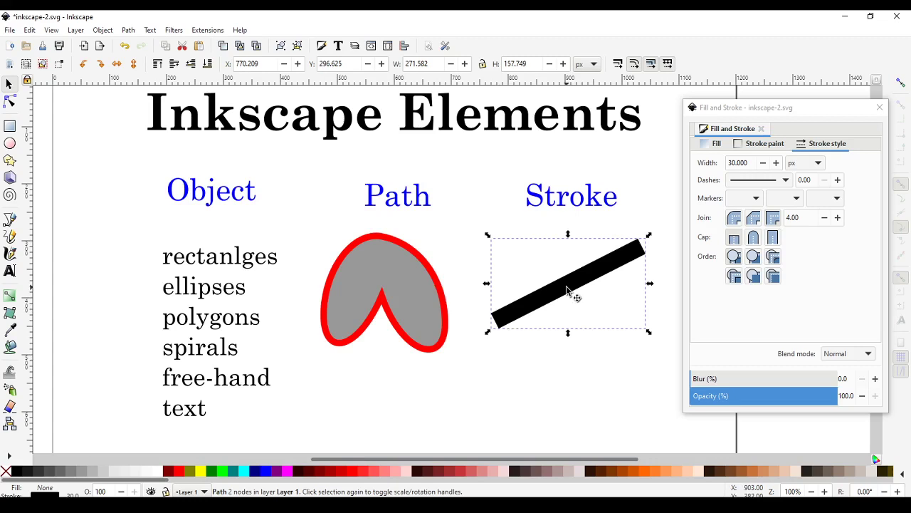
left_click_drag(729, 107, 746, 109)
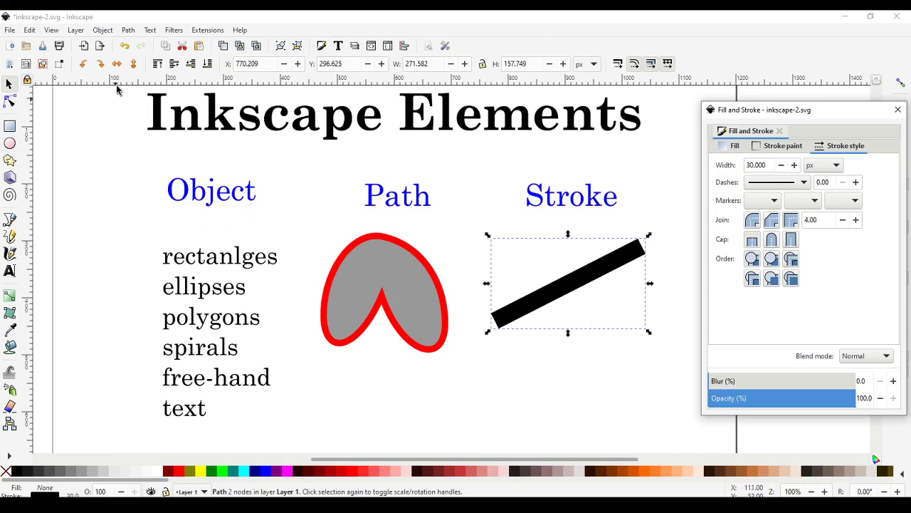
- Browse the Object and Path menus, closing them without choosing a command
left_click(103, 30)
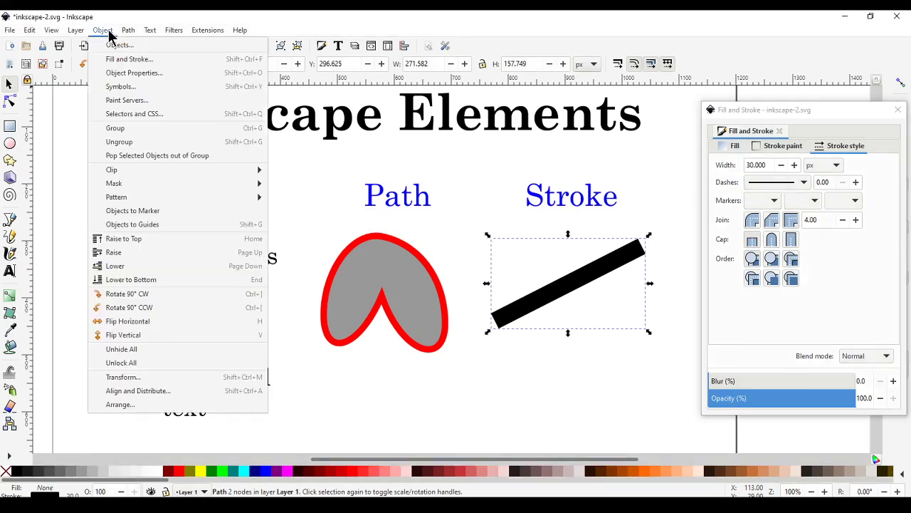
mouse_move(130, 34)
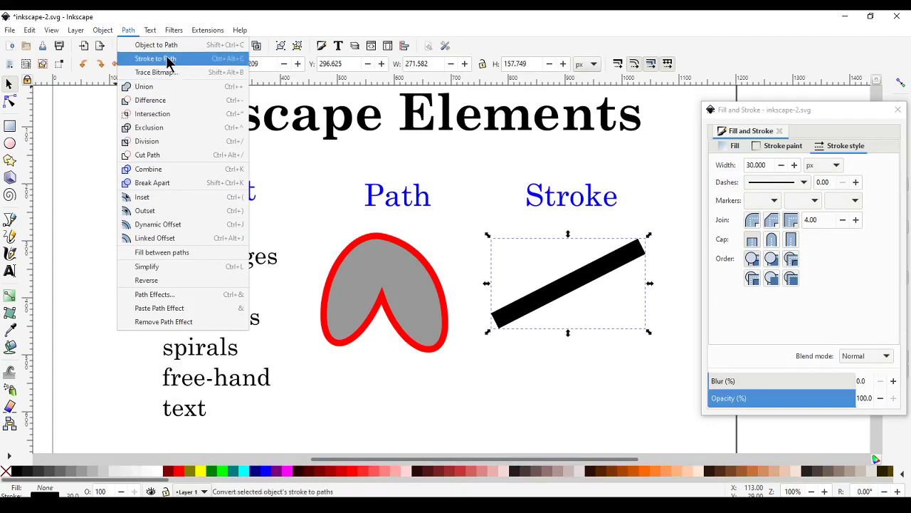
left_click(70, 167)
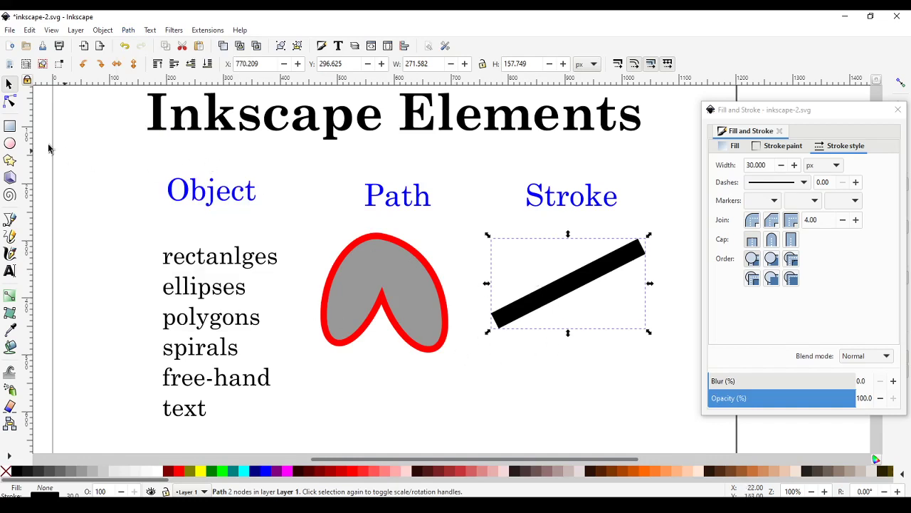
- Show the thick line's two end nodes with the Node tool, zoomed to the stroke
left_click(10, 104)
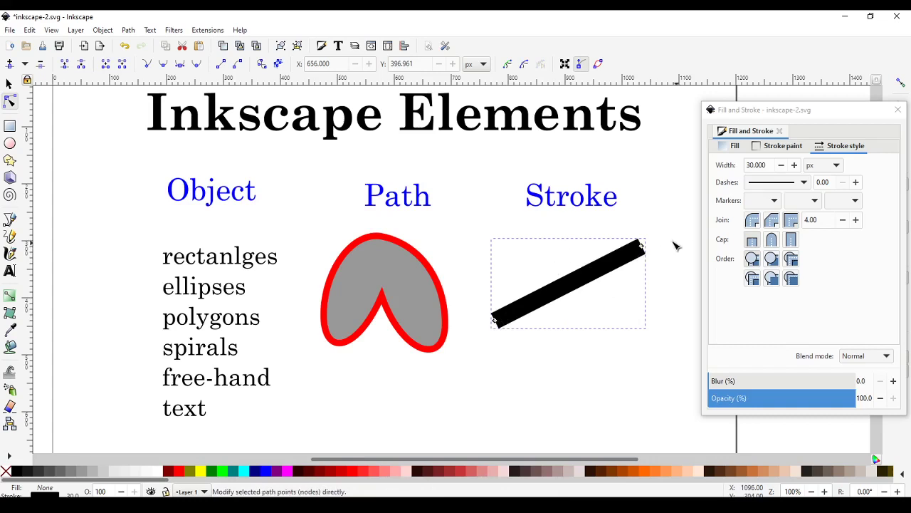
key("3")
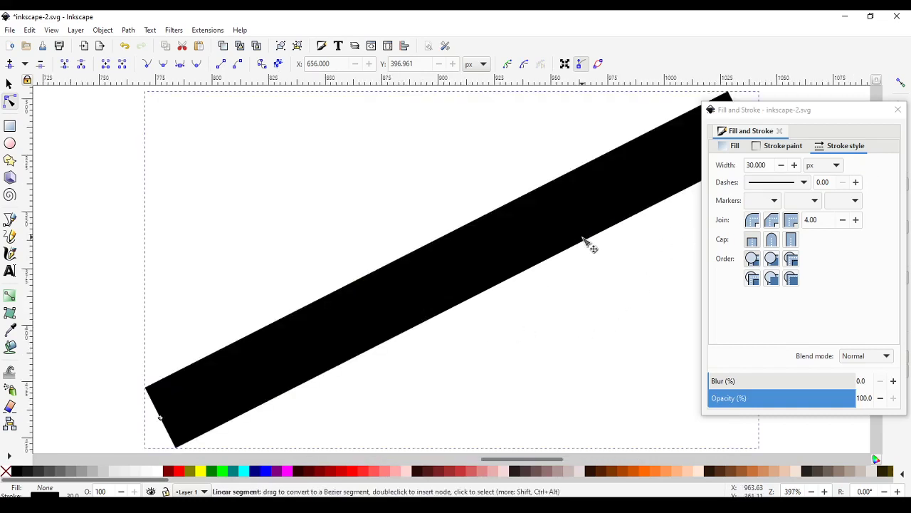
scroll(590, 244, "down", 1, "ctrl")
scroll(595, 251, "down", 2, "ctrl")
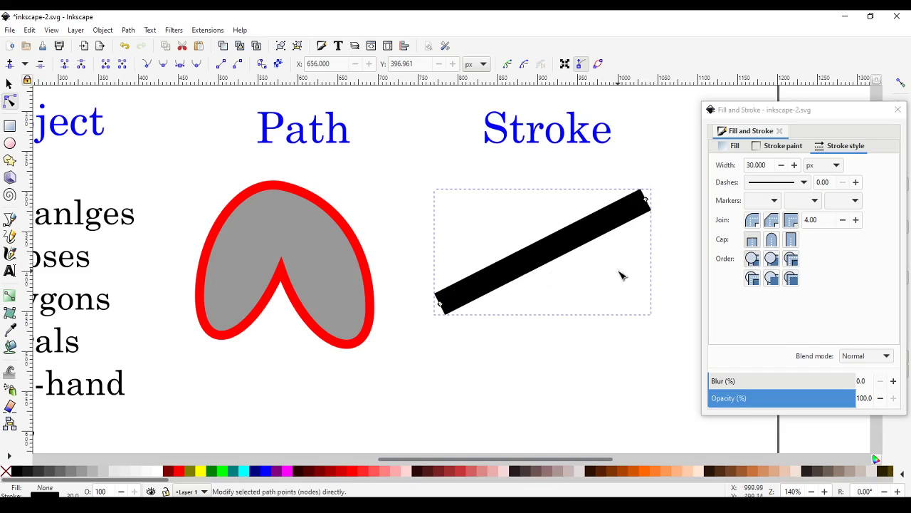
scroll(410, 459, "right", 1)
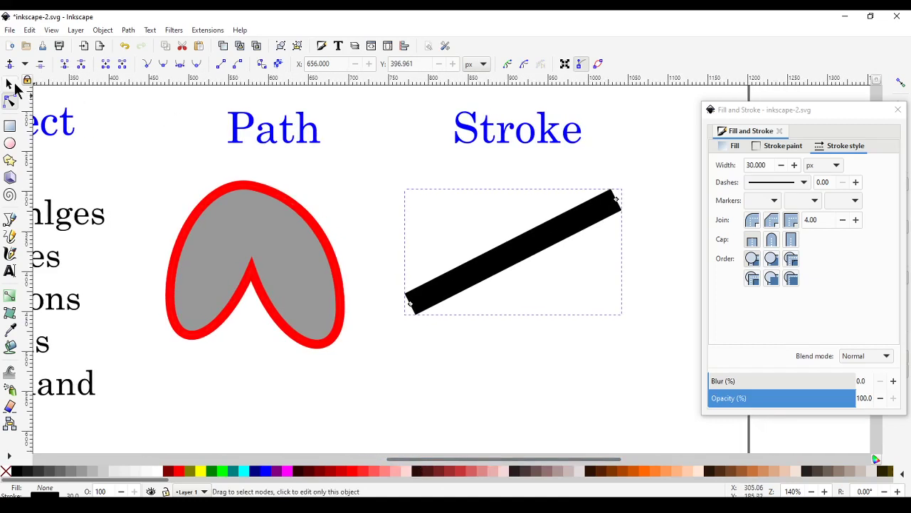
- Convert the selected thick line with Path > Stroke to Path
left_click(10, 84)
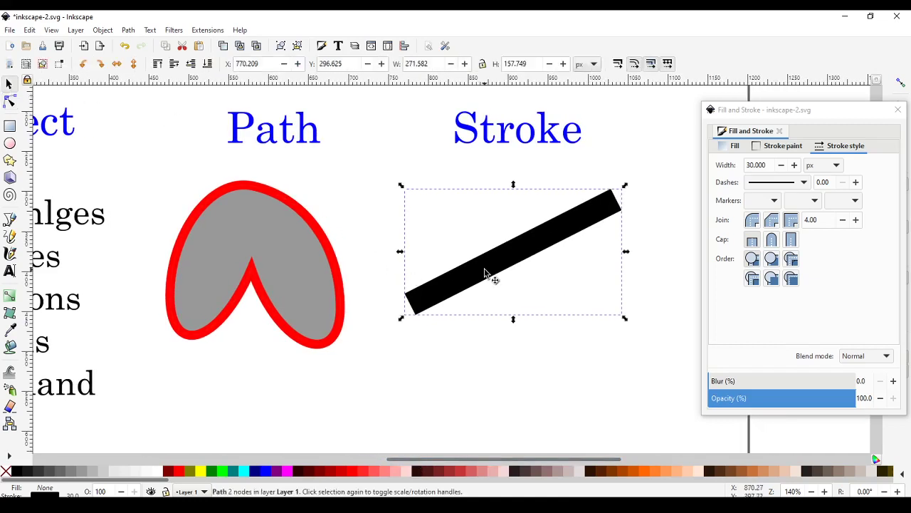
left_click(129, 31)
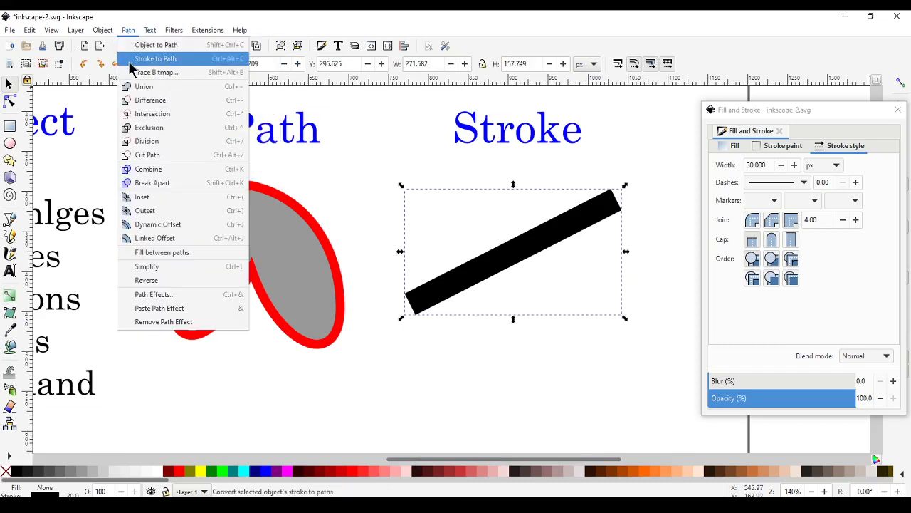
left_click(131, 60)
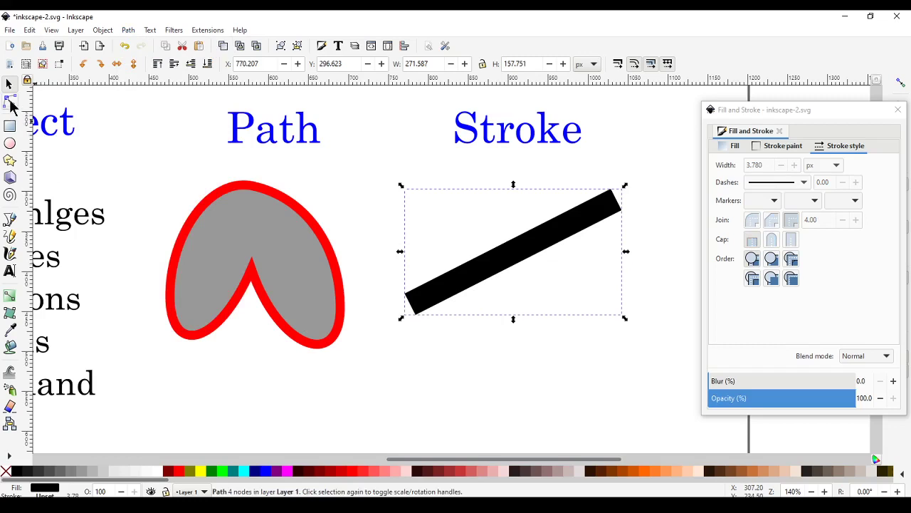
- Inspect the new bar's lower-left and upper-right corner nodes with the Node tool
left_click(10, 104)
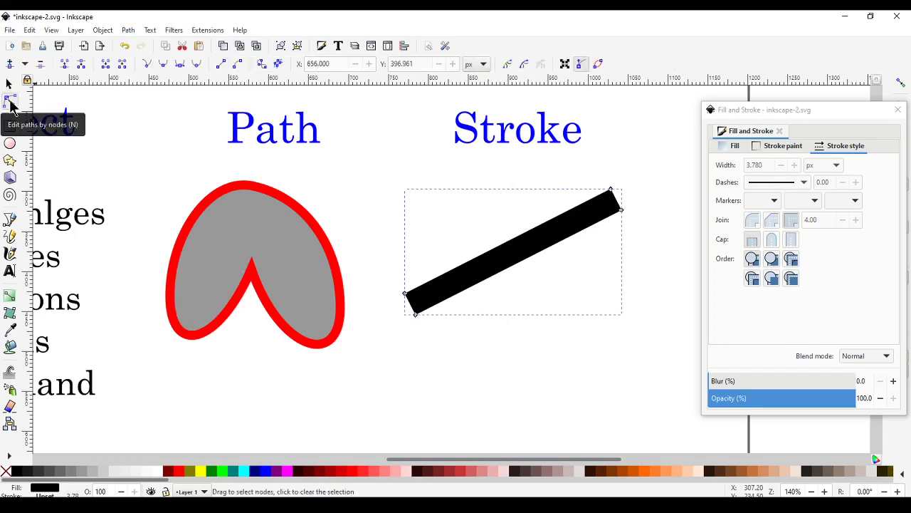
left_click(406, 295)
left_click(623, 212)
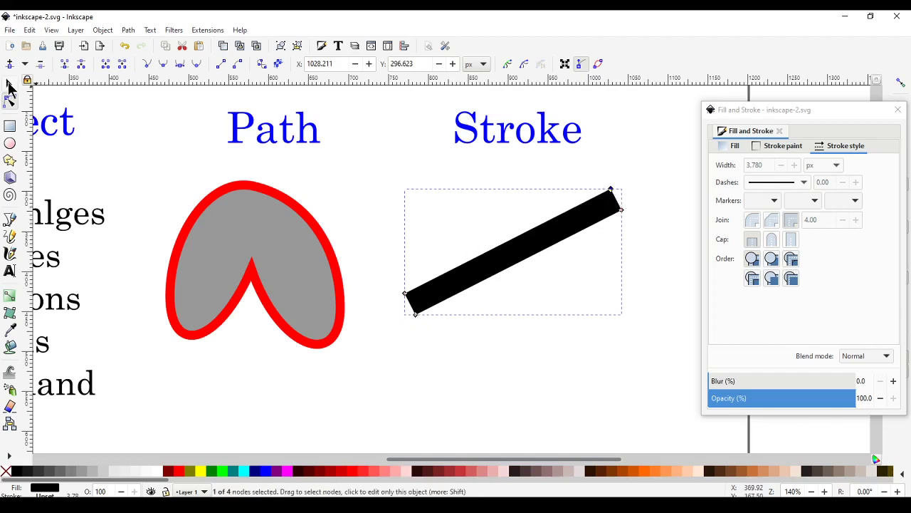
- Give the converted bar a red stroke and light 20% gray fill from the palette, then deselect it
left_click(9, 86)
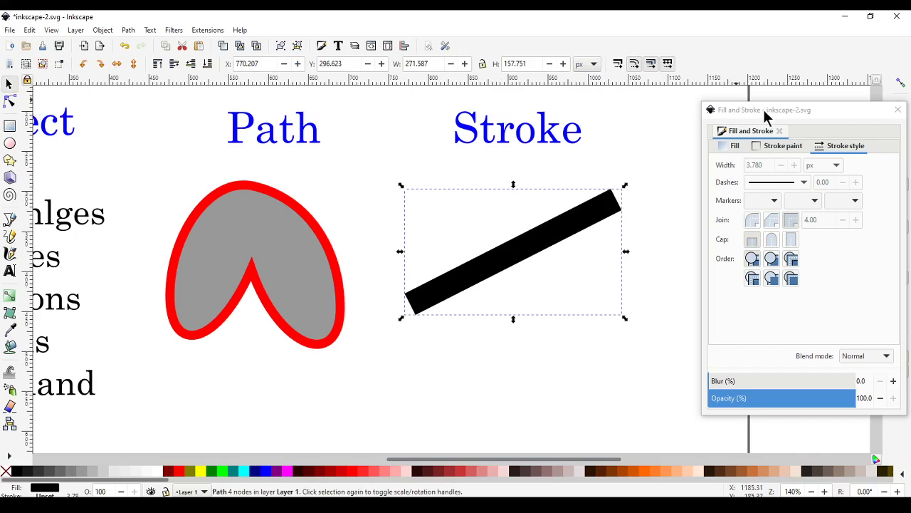
left_click_drag(753, 113, 689, 126)
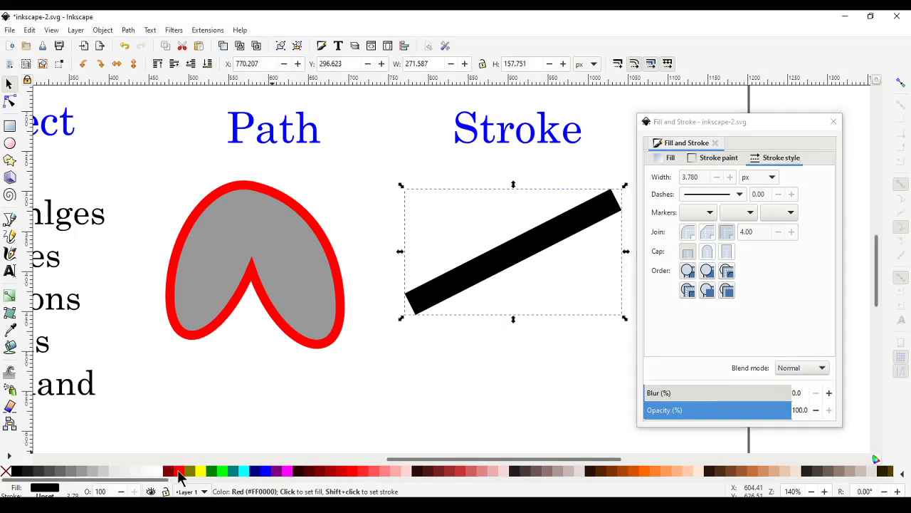
left_click(180, 476, "shift")
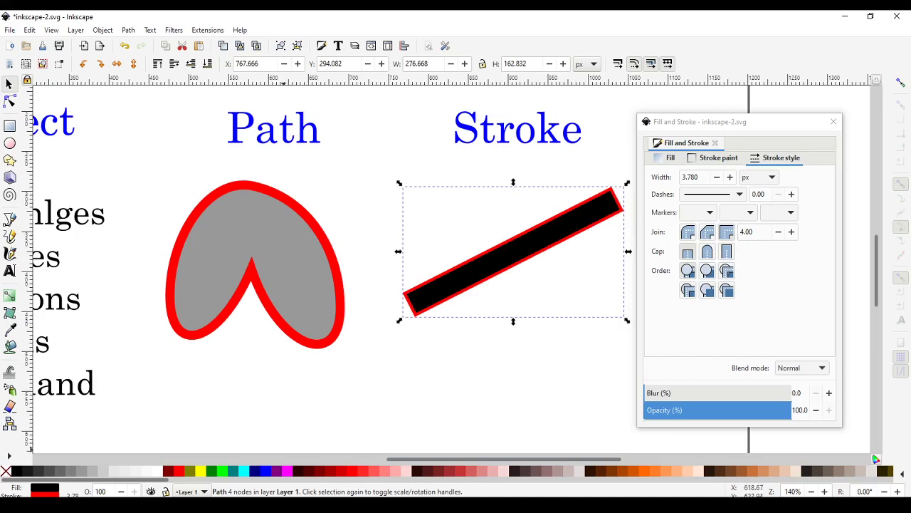
left_click(108, 471)
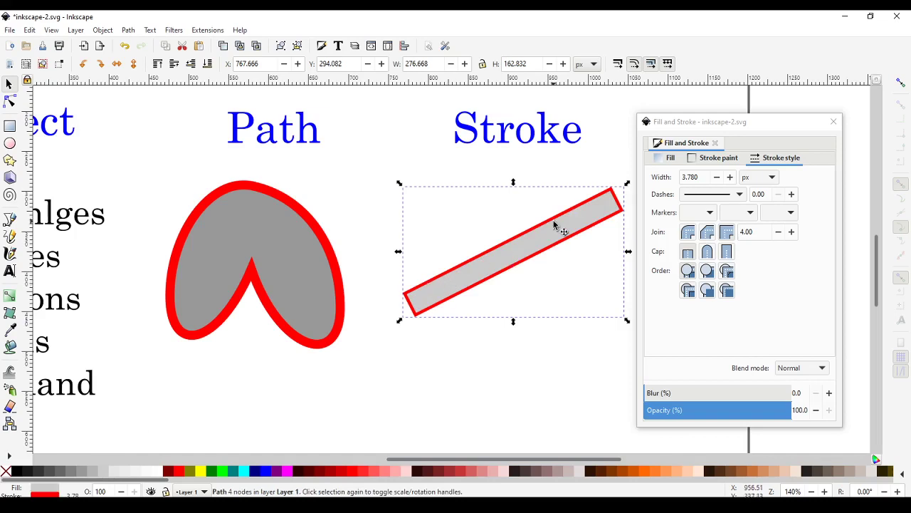
left_click_drag(705, 126, 770, 119)
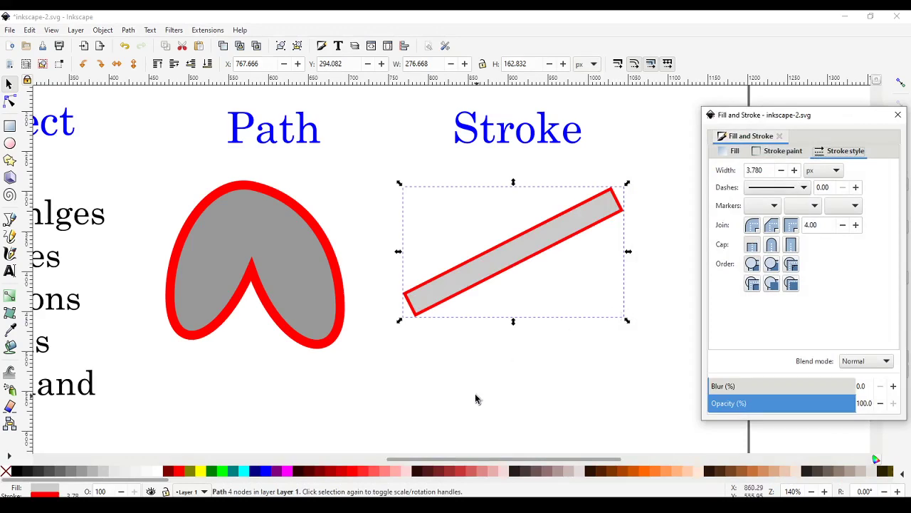
left_click(434, 396)
- Zoom out to the whole Inkscape Elements page with its title and open the Path menu
key("1")
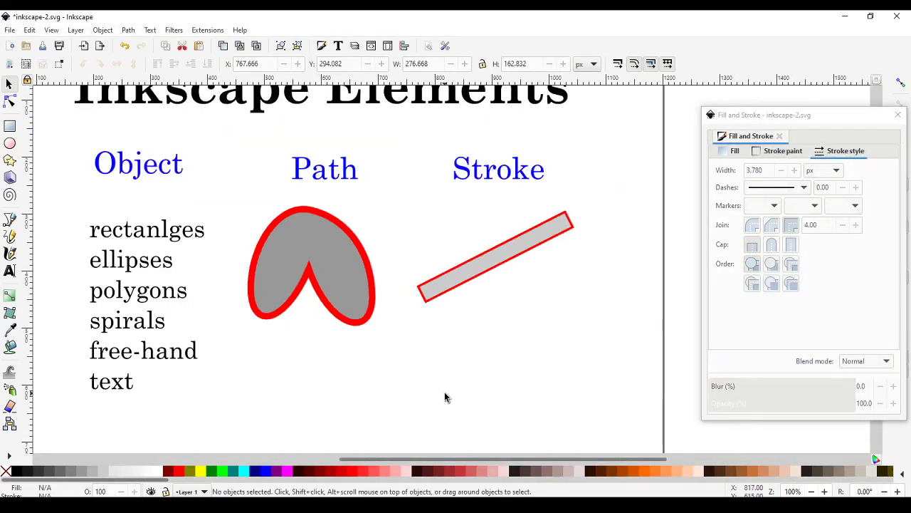
left_click_drag(445, 460, 430, 442)
scroll(429, 351, "up", 1)
scroll(437, 362, "down", 1)
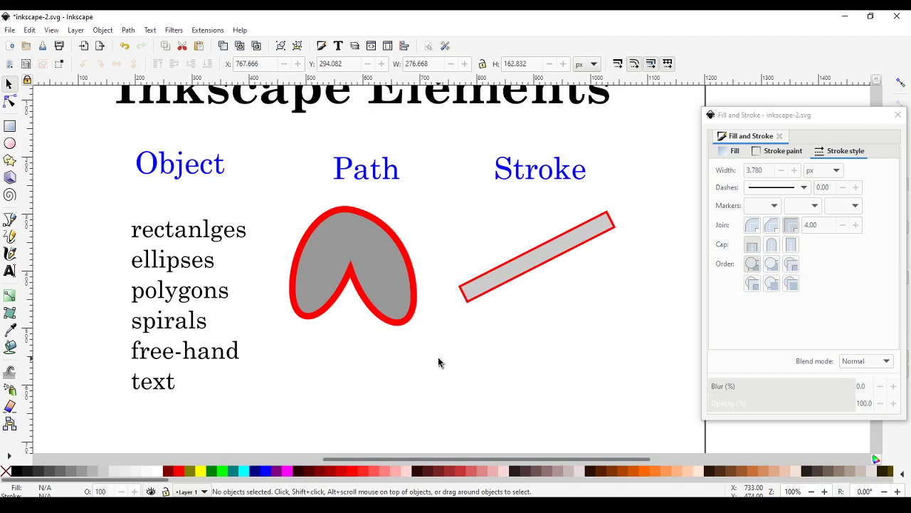
scroll(438, 362, "up", 2)
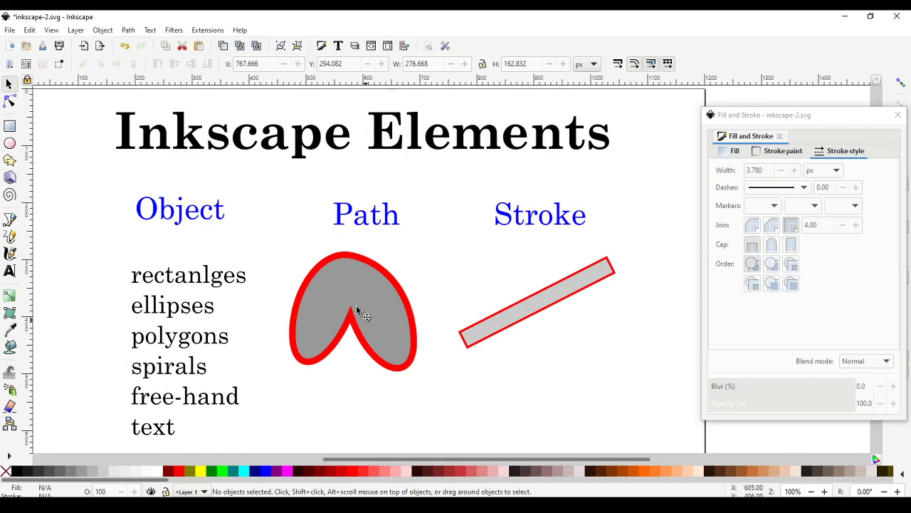
left_click(126, 30)
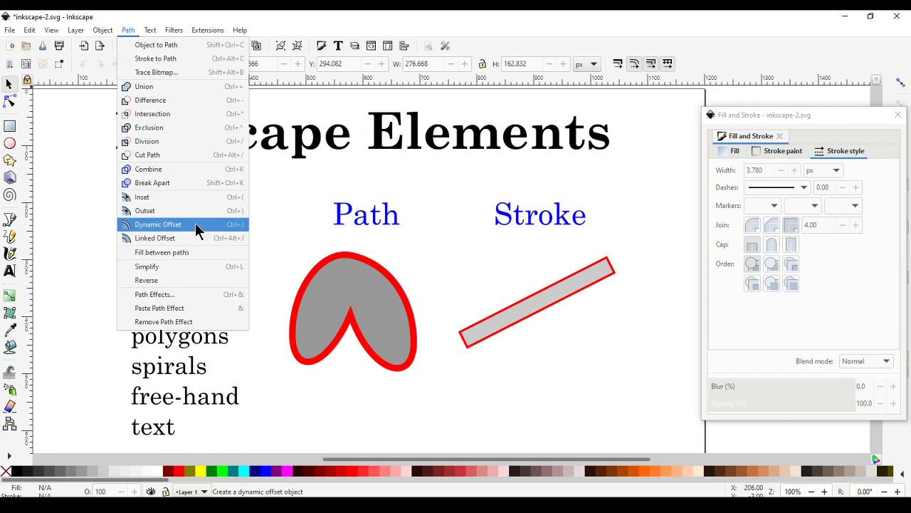
- Close the Path menu by clicking the empty canvas, leaving the finished page in view
left_click(290, 223)
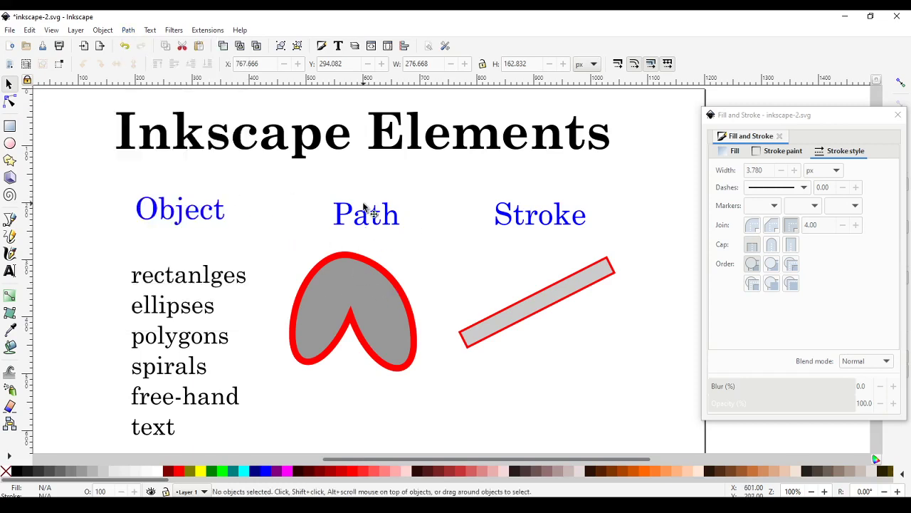